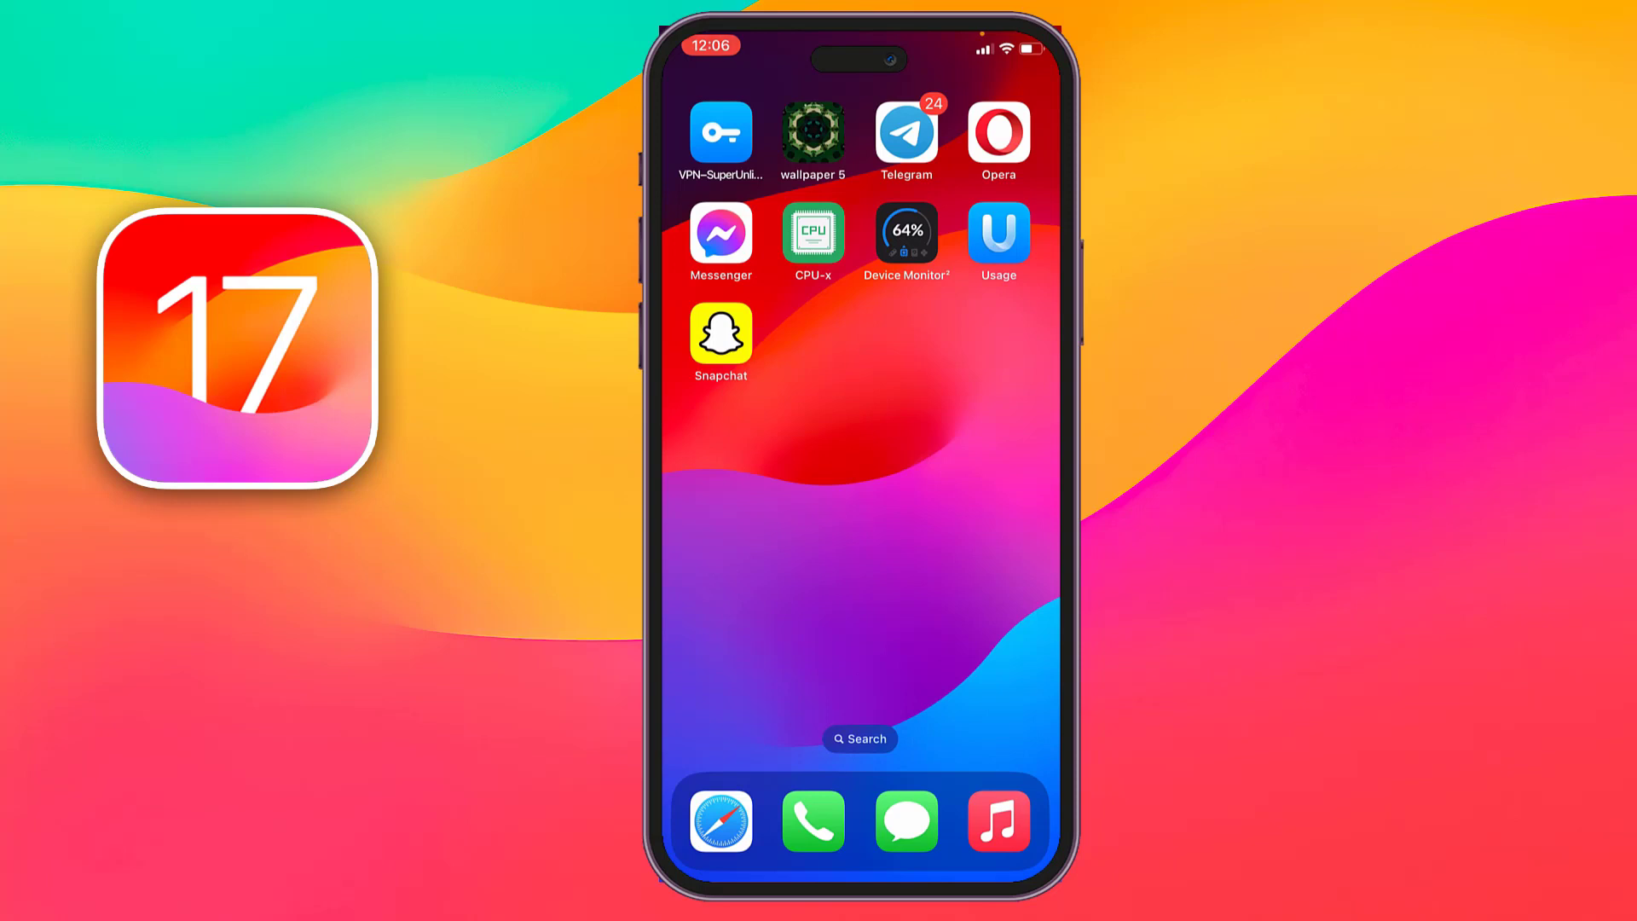
# - Open the Telegram app from the iOS Home Screen to its chats list
pyautogui.click(905, 132)
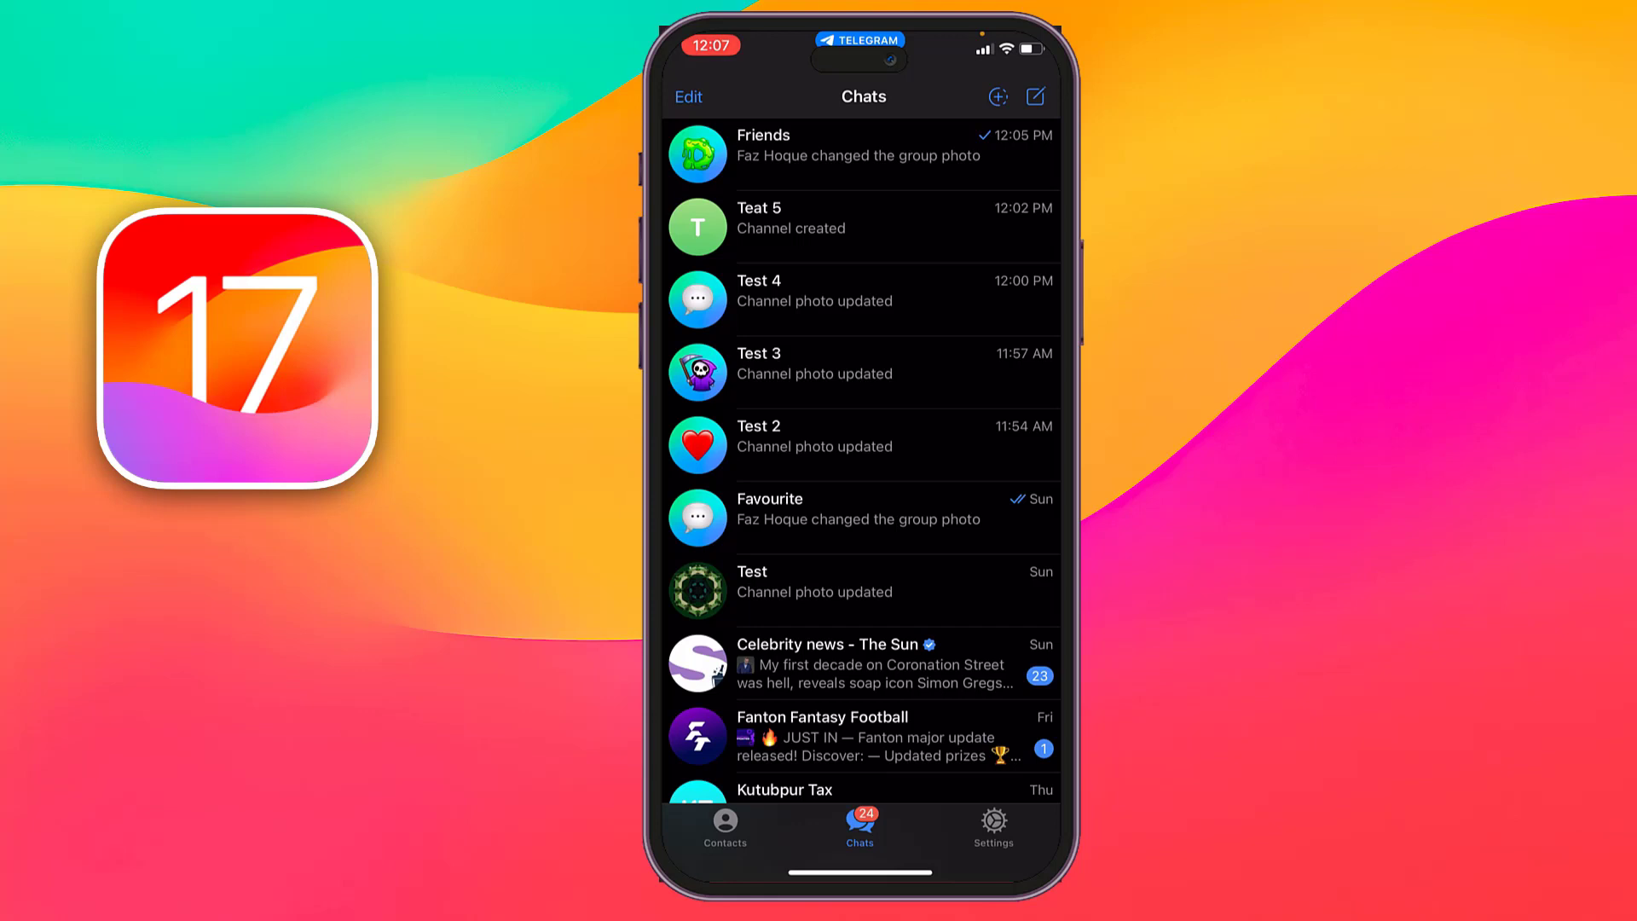
pyautogui.scroll(2, 862, 460)
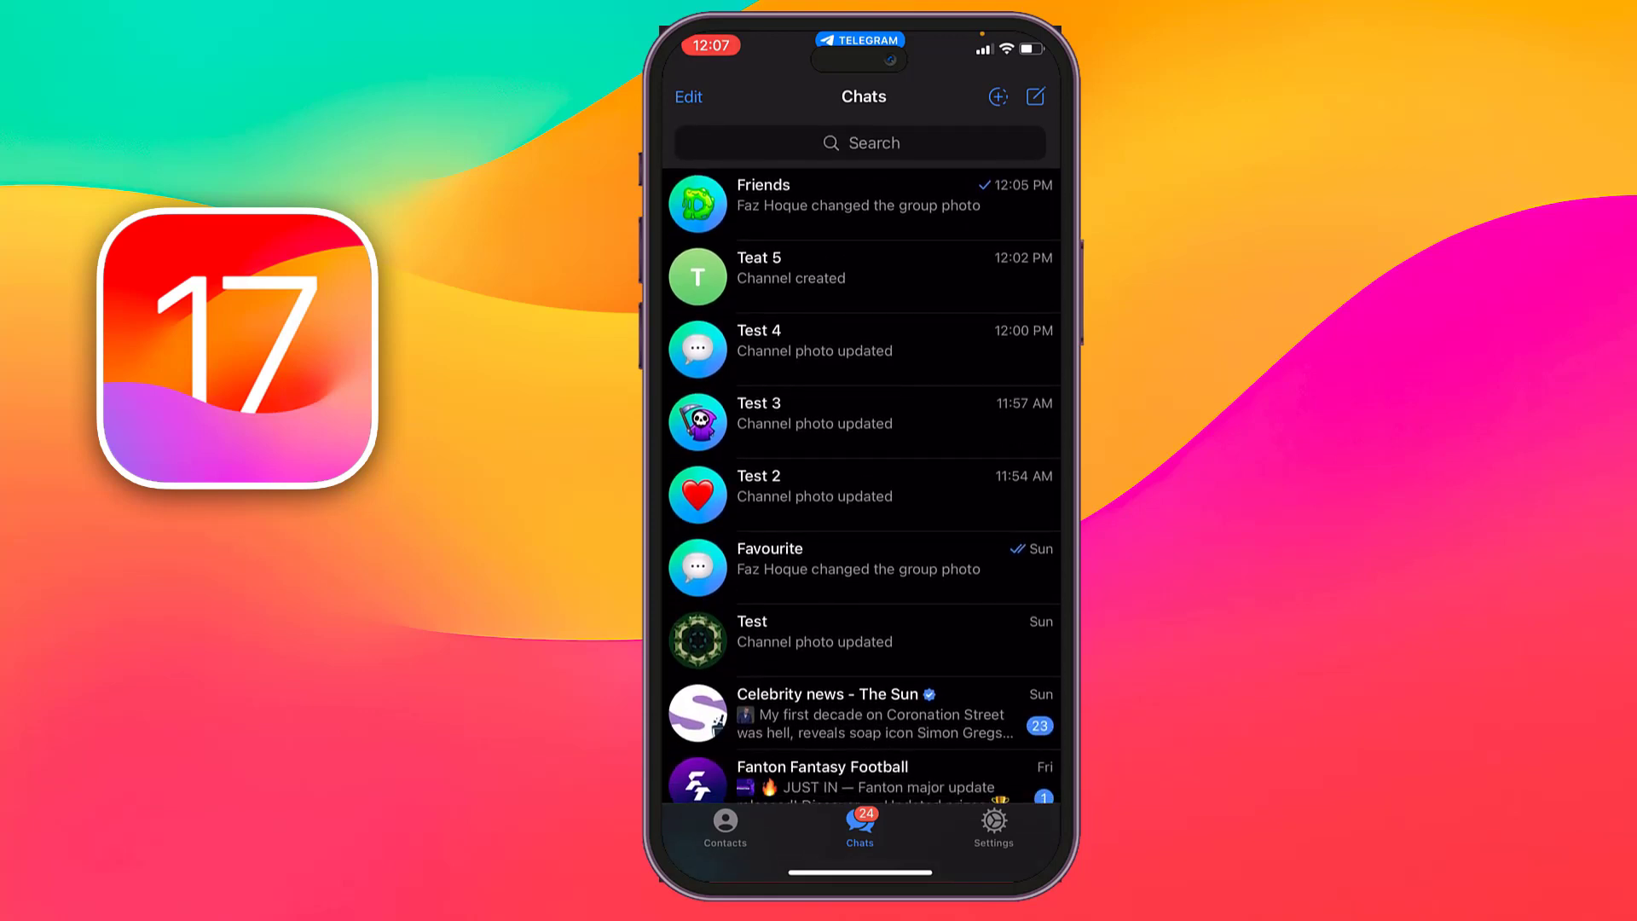
# - Open the New Message sheet from the Chats list
pyautogui.click(1034, 96)
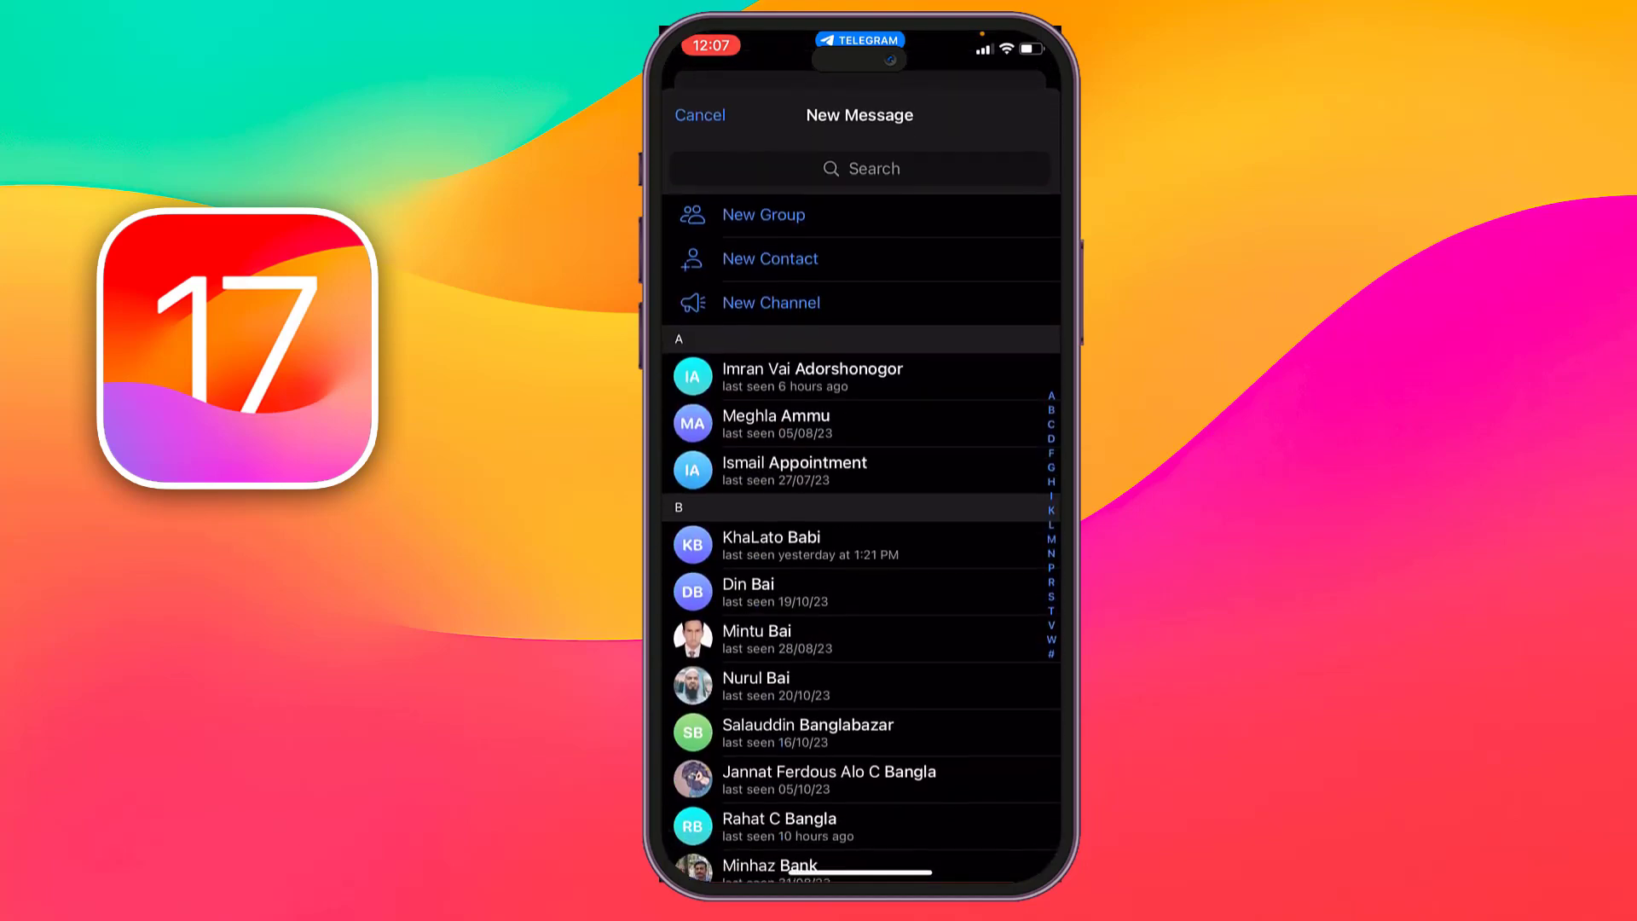
# - Start a new group with the first three contacts under A selected
pyautogui.click(780, 208)
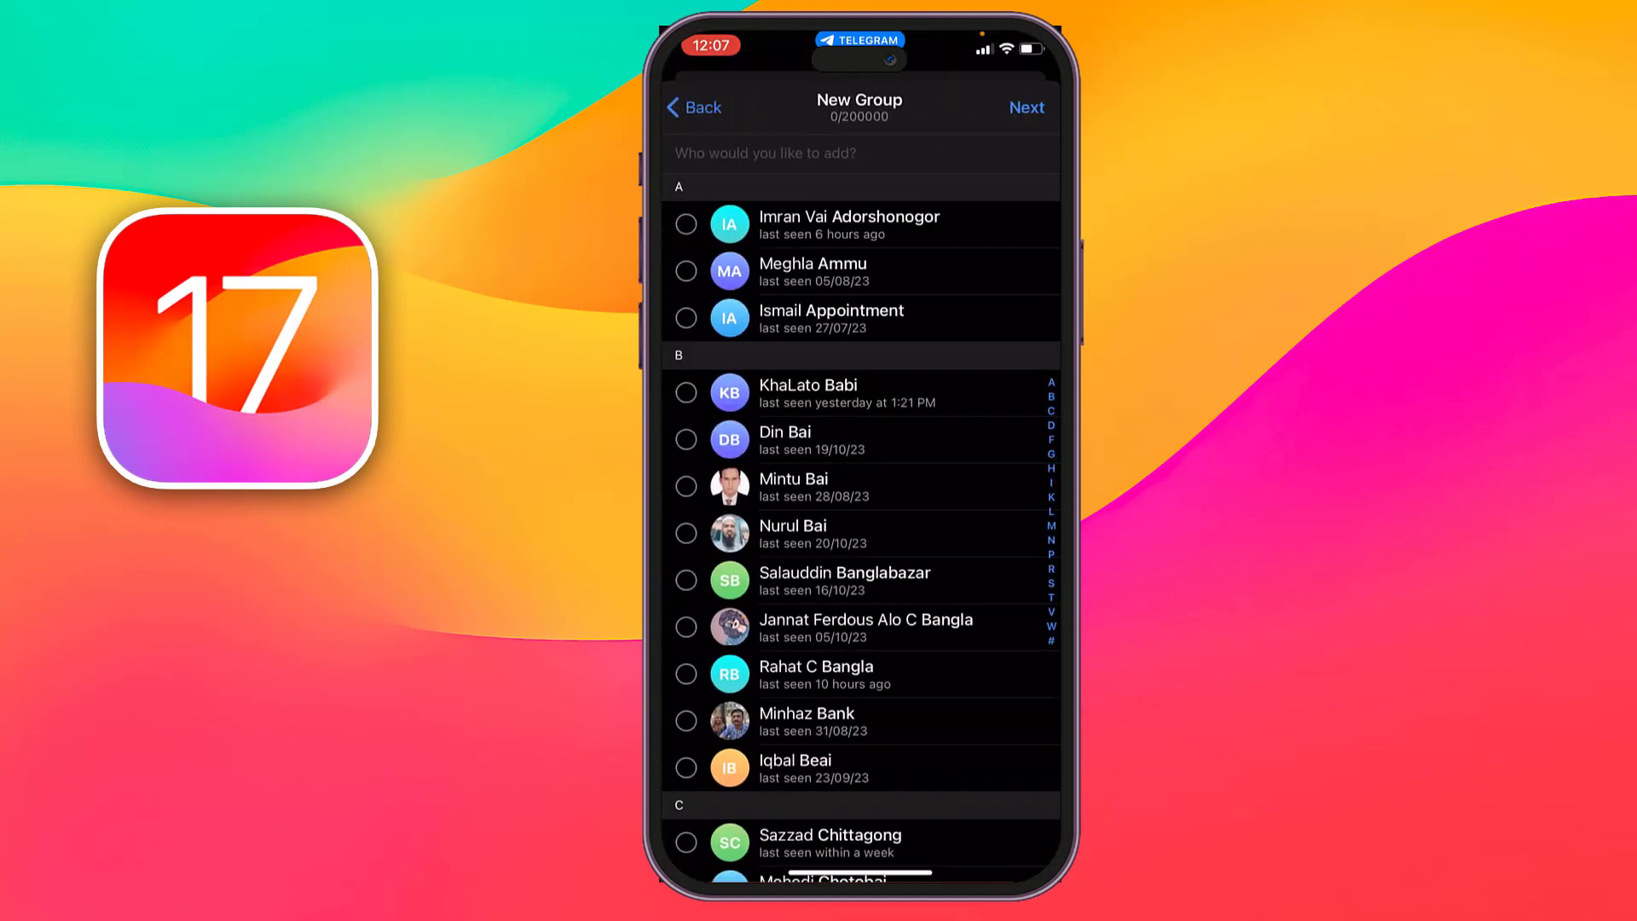
pyautogui.click(793, 223)
pyautogui.click(793, 271)
pyautogui.click(794, 317)
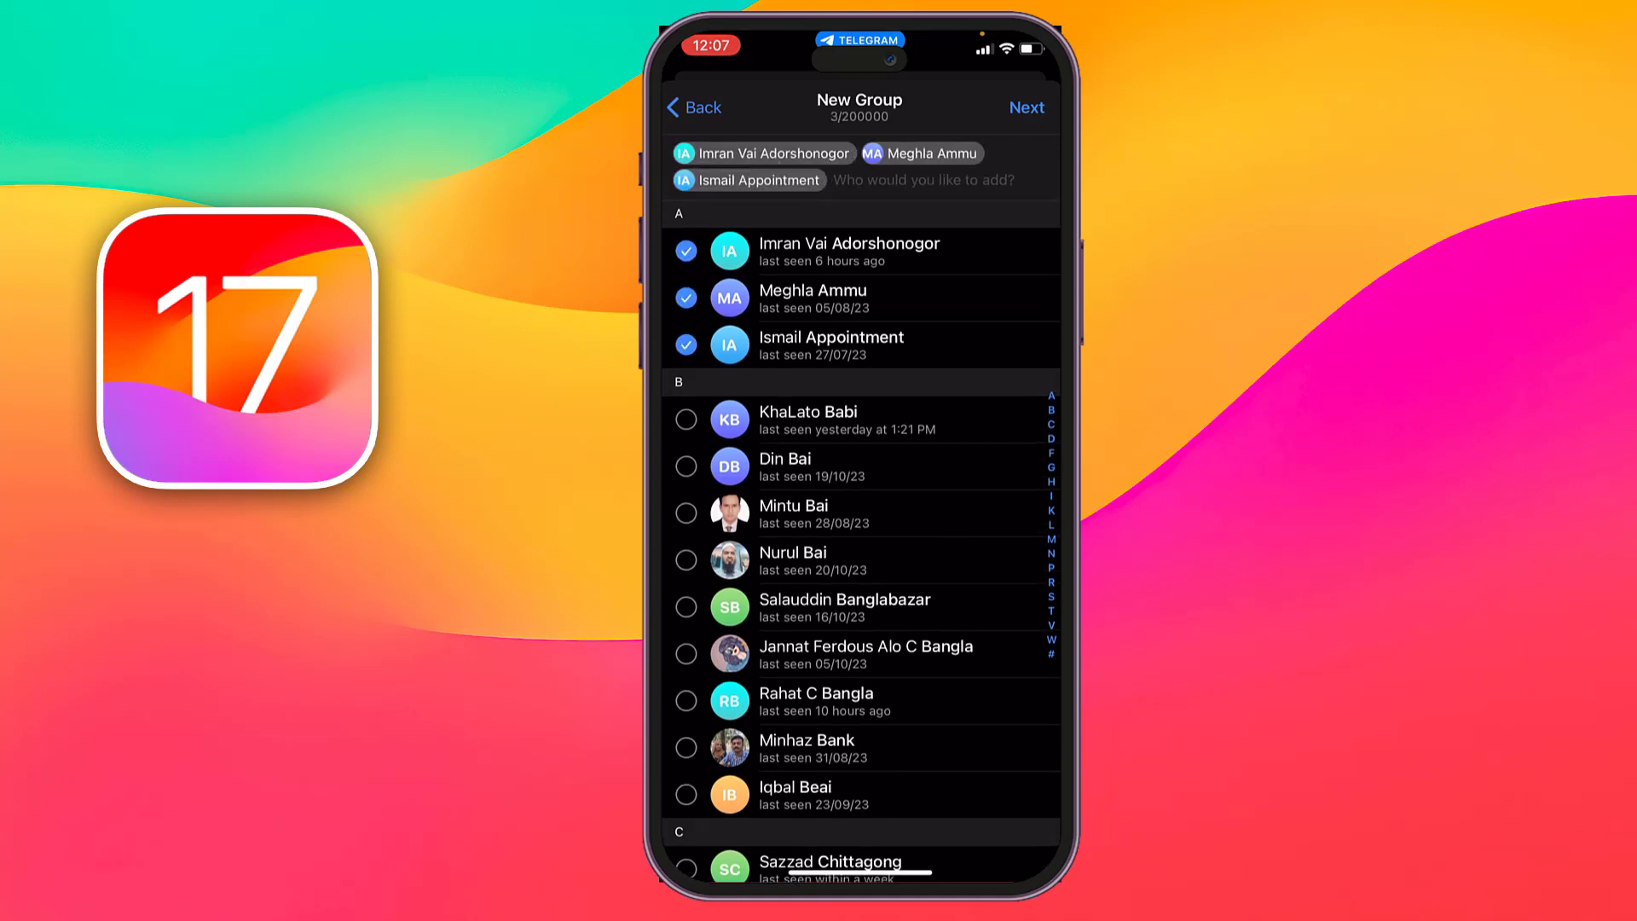
pyautogui.click(1027, 107)
# - Replace the suggested group name with 'Hello' and bring up the group photo choices
pyautogui.press('BackSpace')
pyautogui.write('Hello')
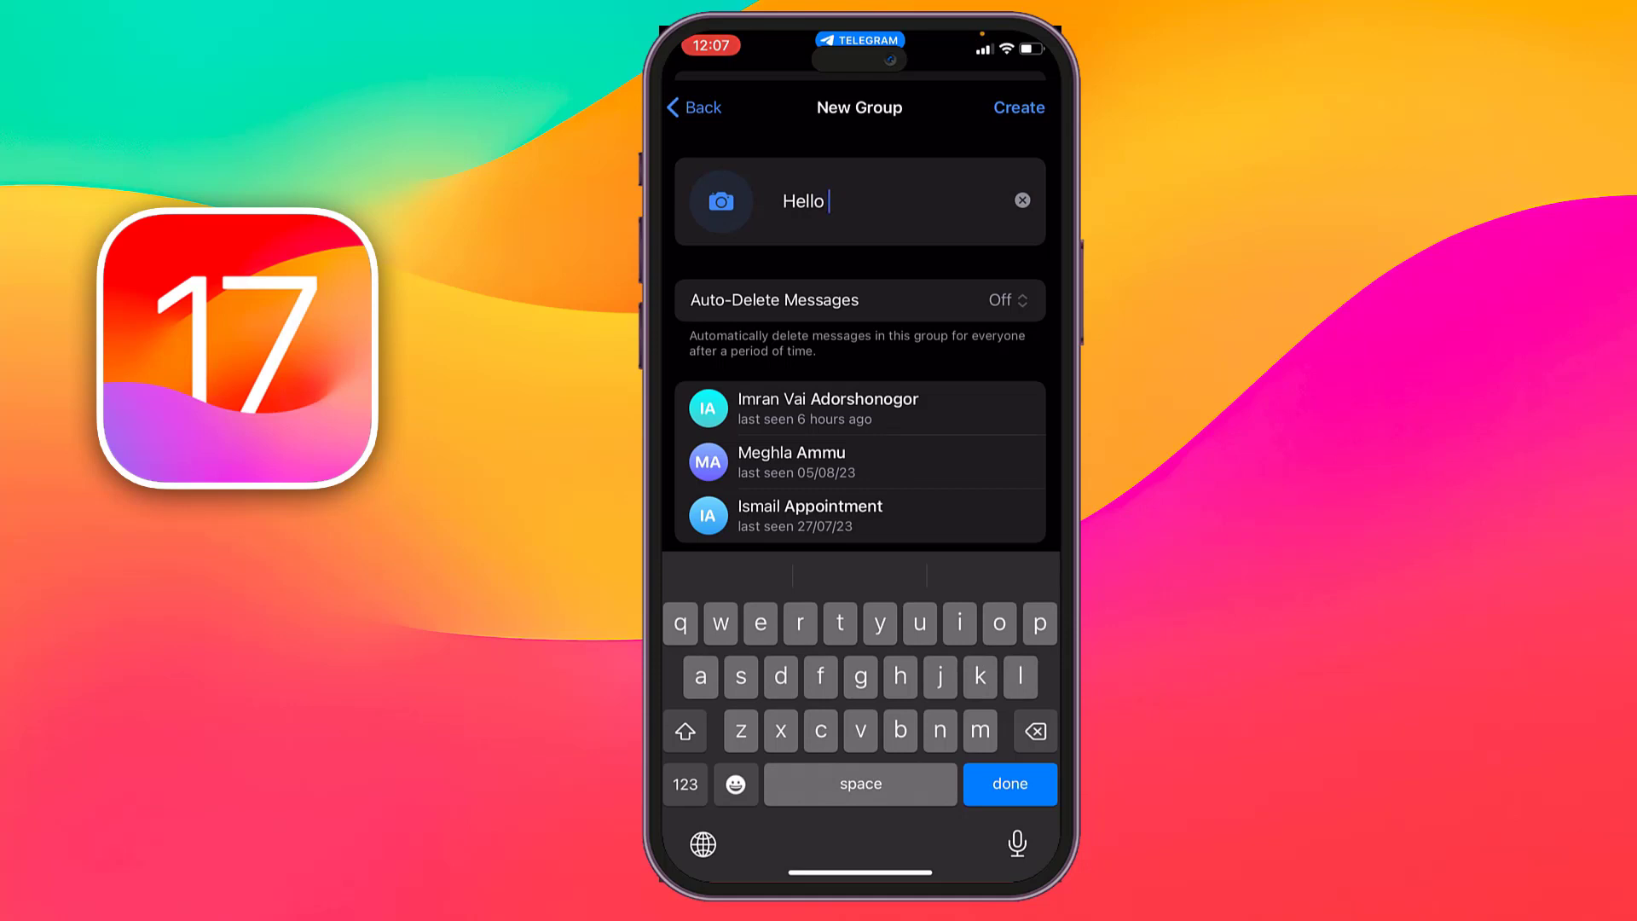
pyautogui.click(721, 201)
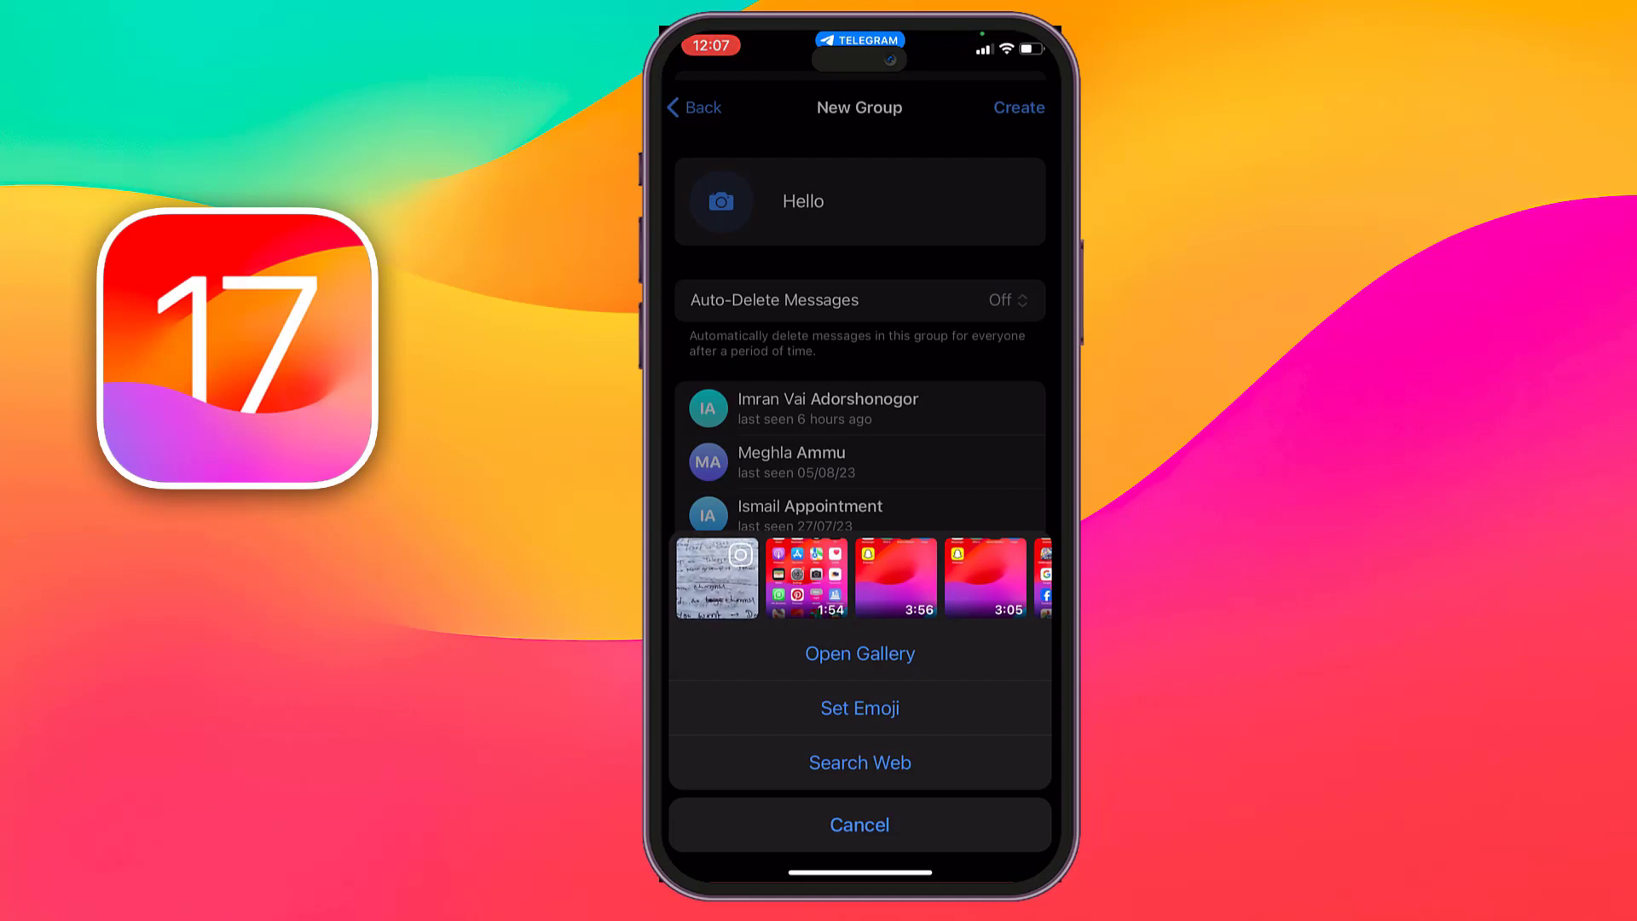
# - Set the +1 pumpkin emoji on a blue gradient as the group photo
pyautogui.click(859, 708)
pyautogui.scroll(-5, 860, 575)
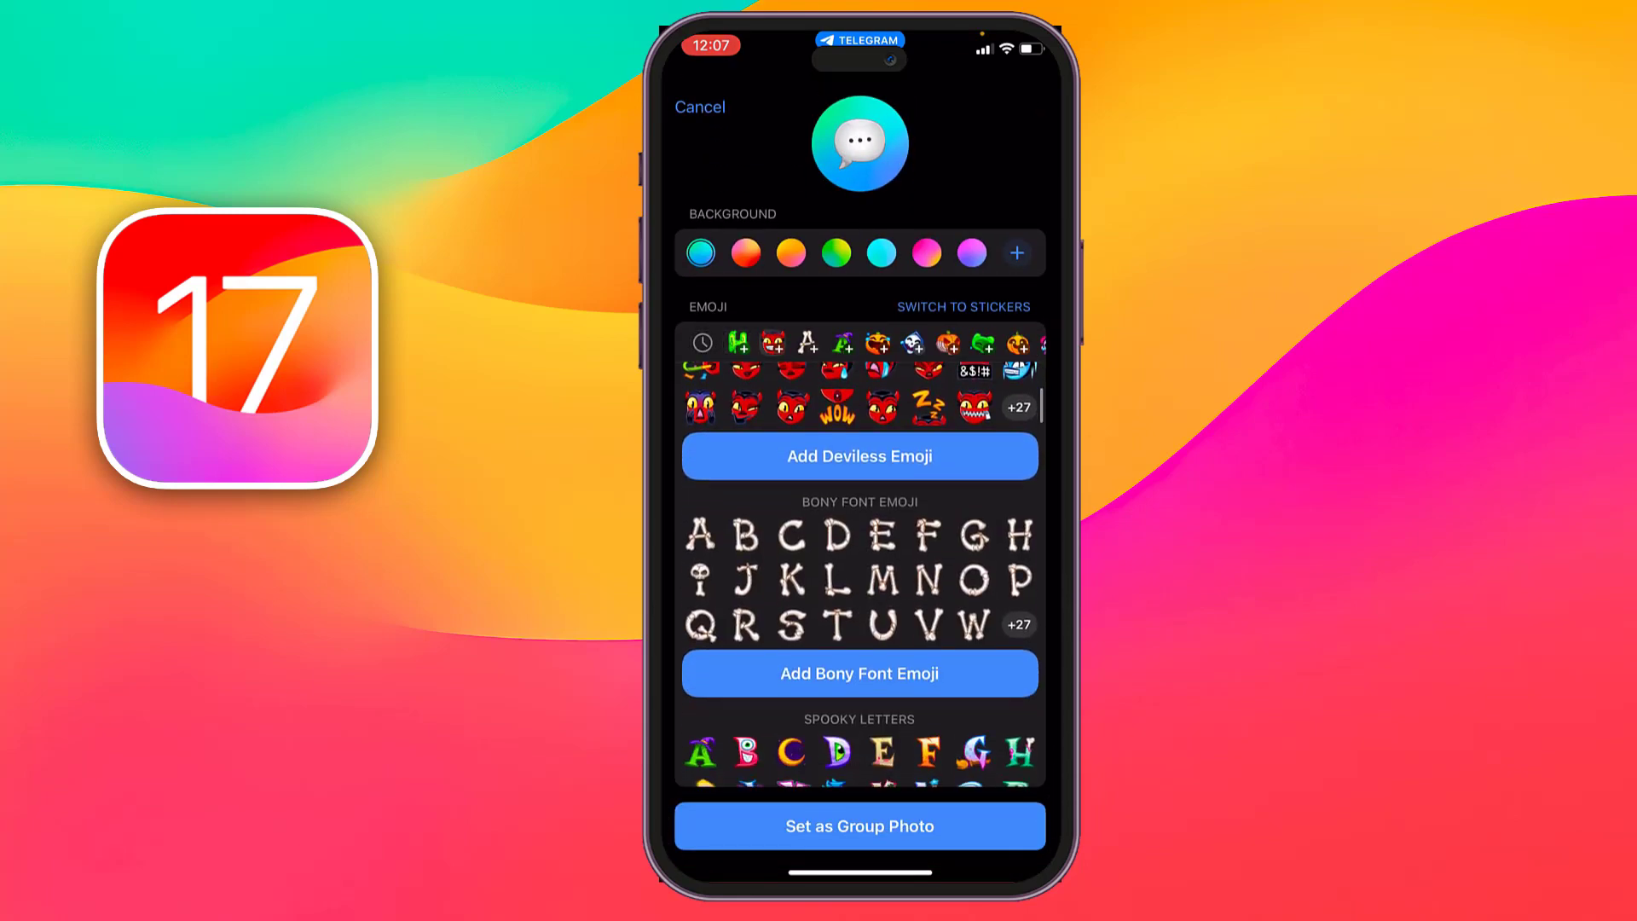
pyautogui.scroll(-5, 859, 575)
pyautogui.scroll(1, 859, 575)
pyautogui.click(975, 688)
pyautogui.click(860, 824)
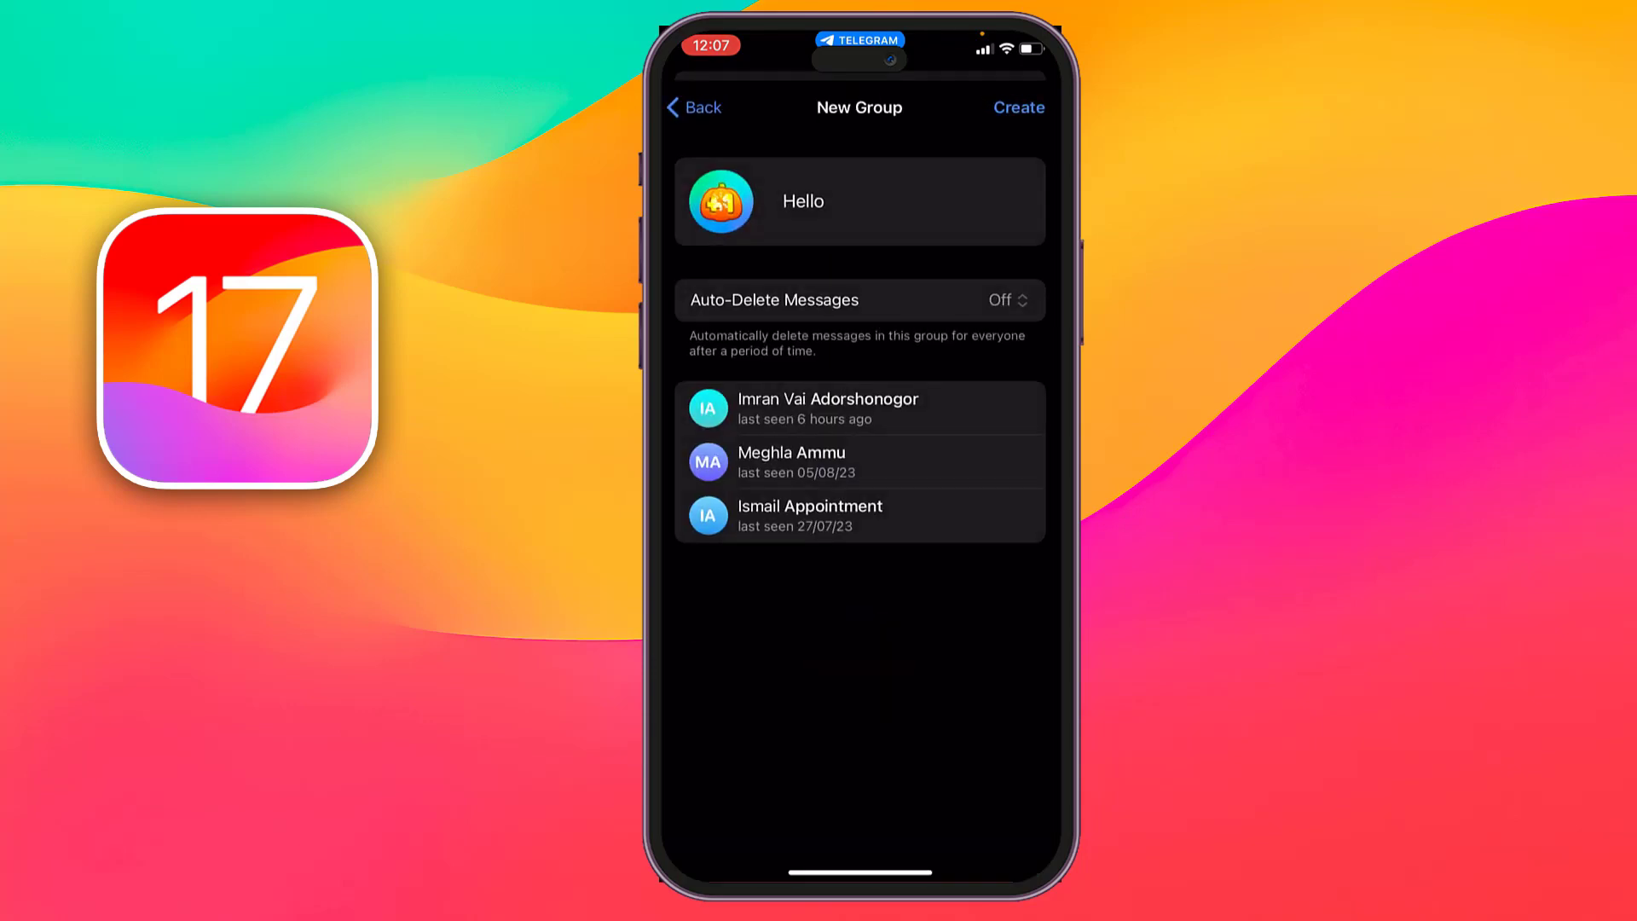
# - Create the 'Hello' group, opening its chat with 4 members
pyautogui.click(1019, 108)
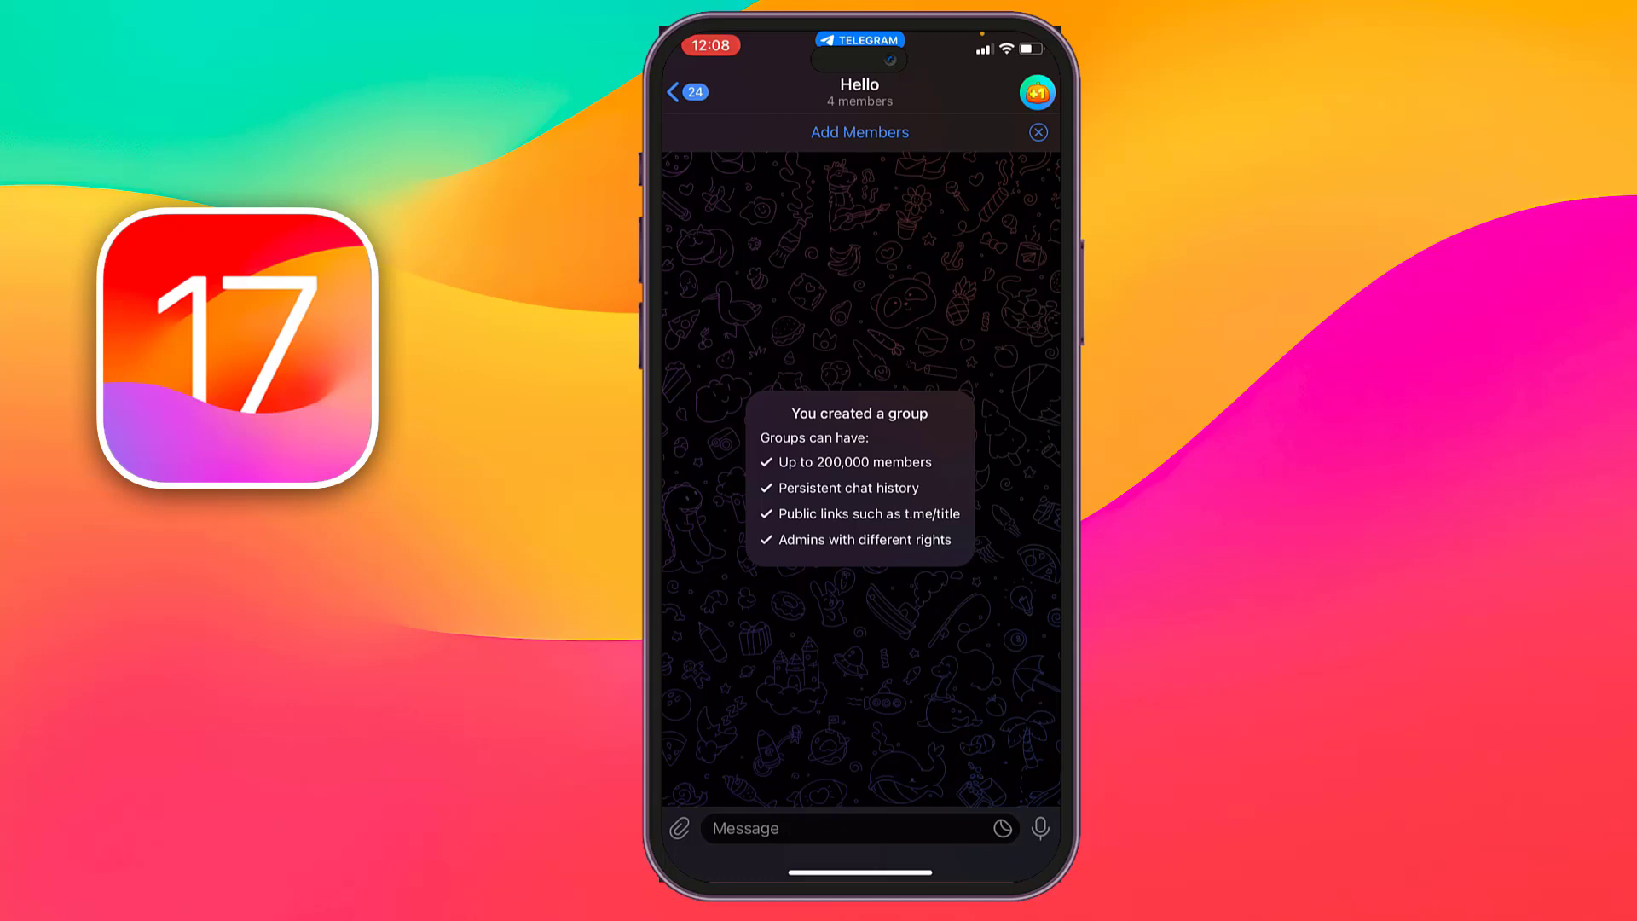
# - Go back to Chats, where 'Hello' is listed at the top
pyautogui.click(686, 91)
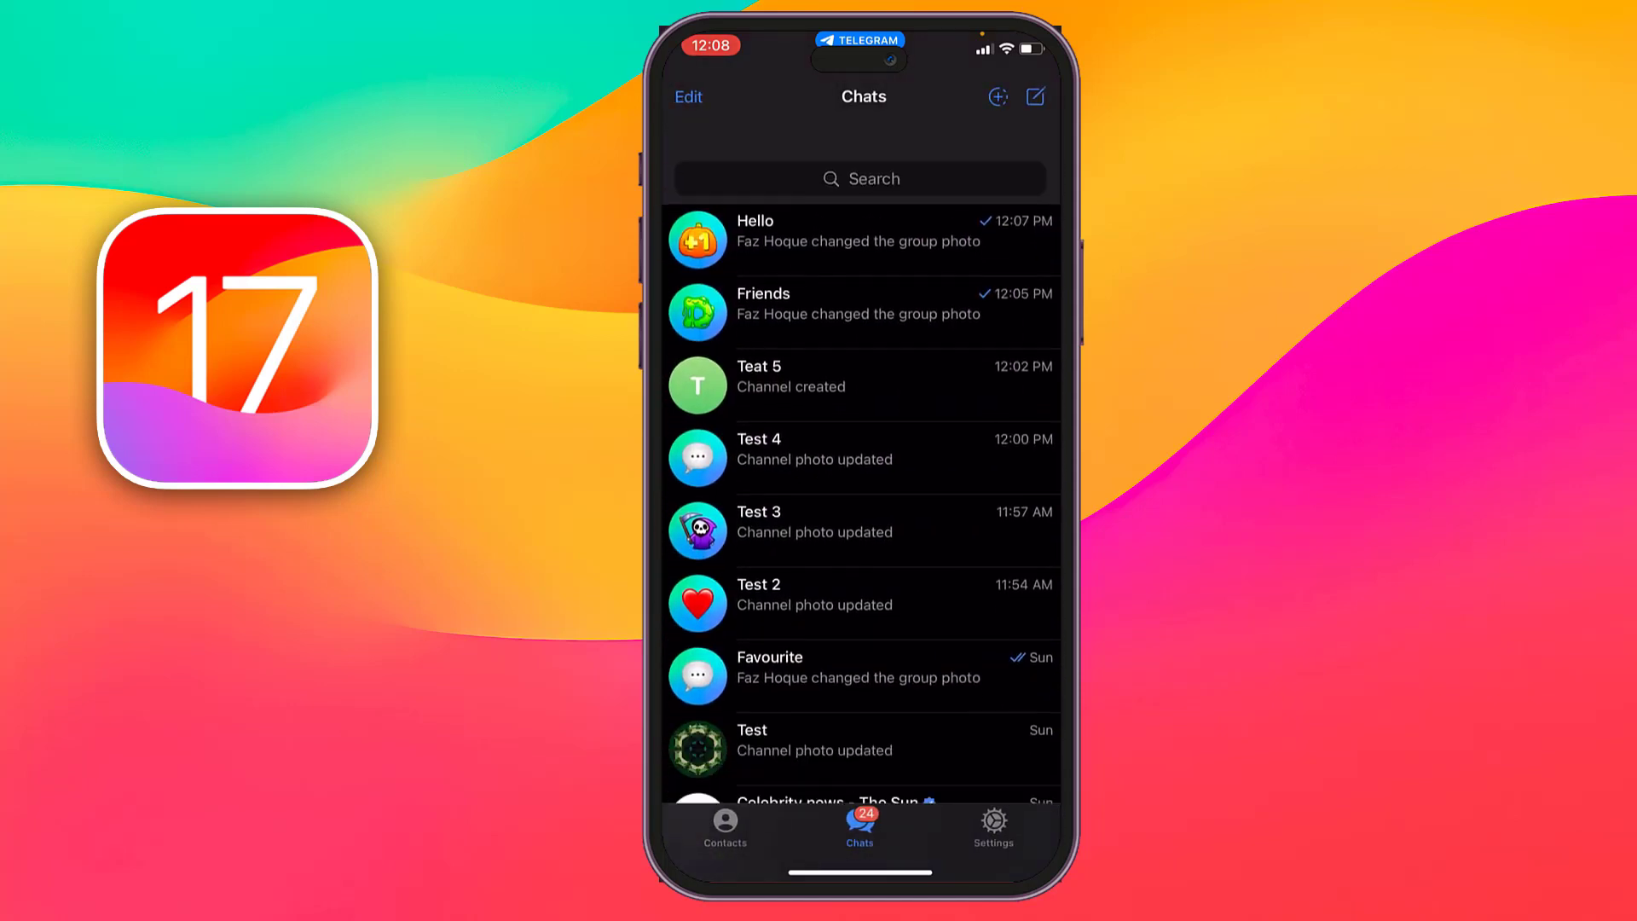